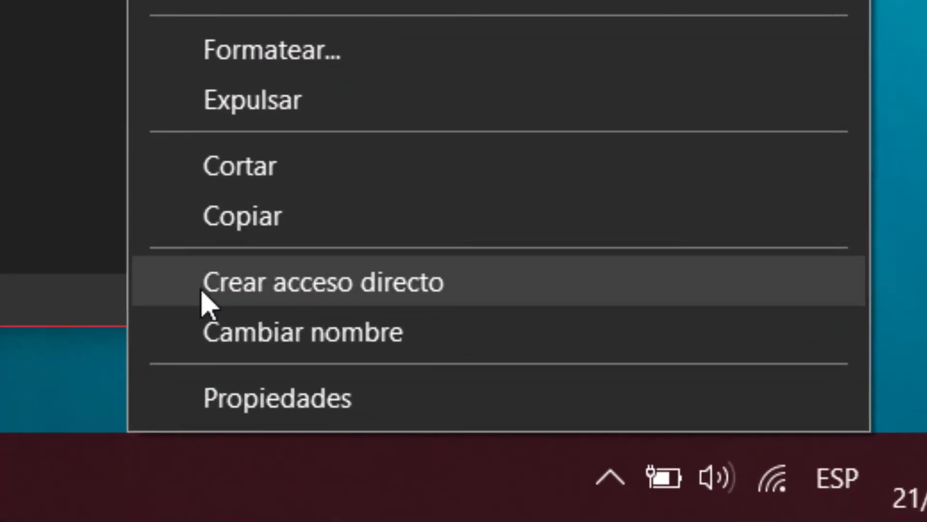
- Try to rename the USB drive (E:) as Blanco and dismiss the error
{"action": "left_click", "coordinate": [207, 333]}
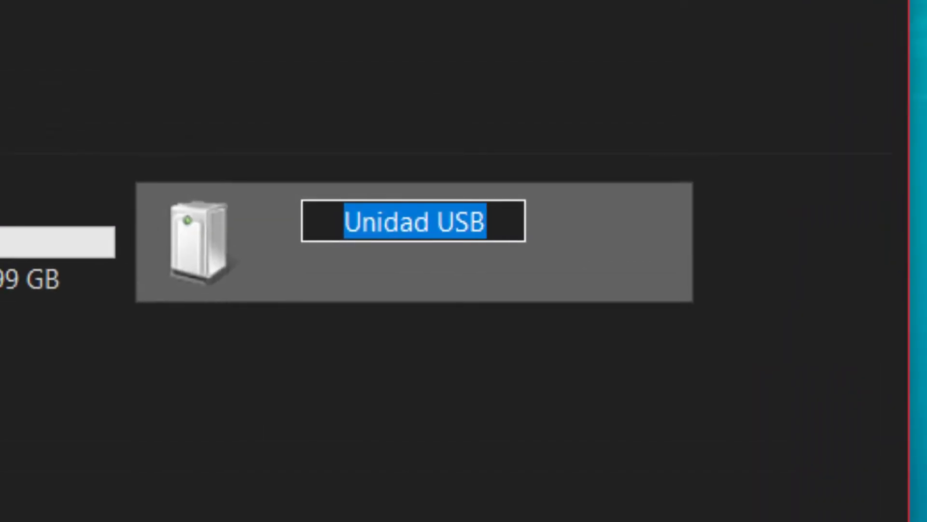
{"action": "key", "text": "BackSpace"}
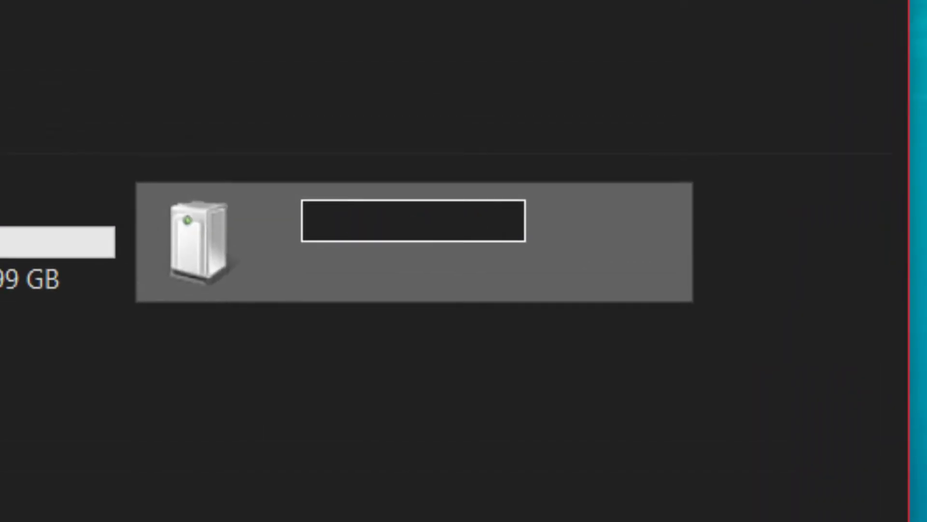
{"action": "type", "text": "Blanco"}
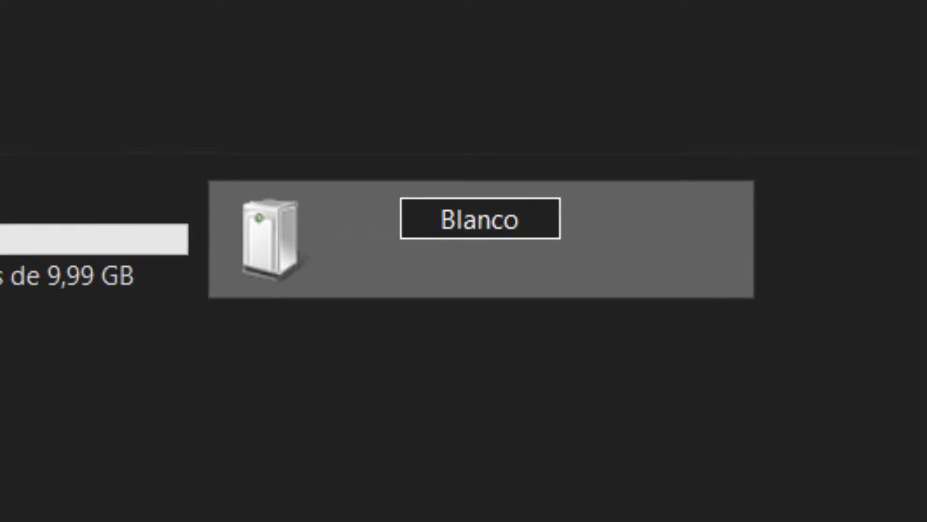
{"action": "key", "text": "Return"}
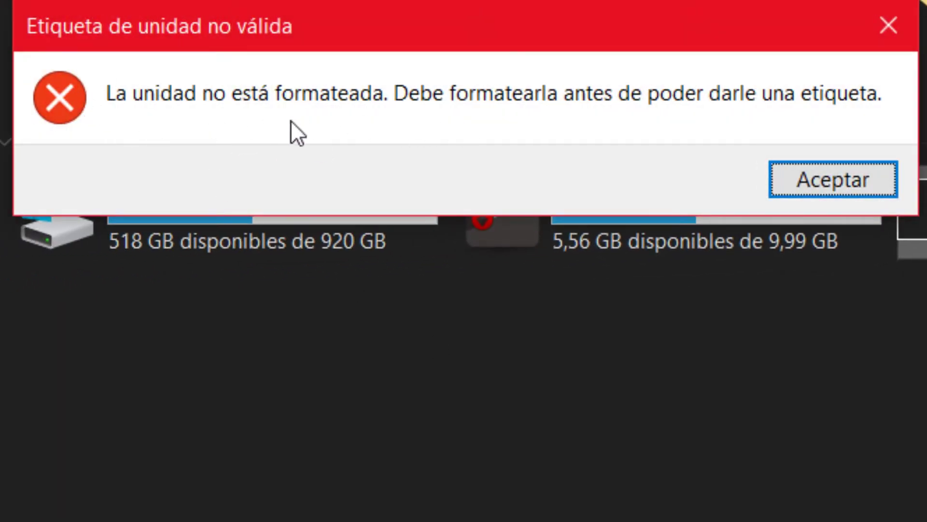
{"action": "left_click", "coordinate": [883, 176]}
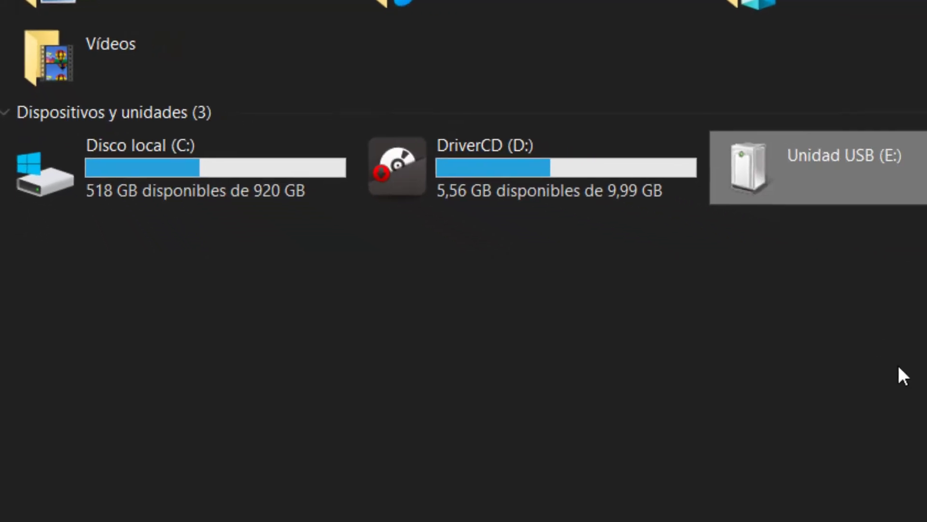
- Open the format settings for the USB drive (E:) and set the allocation unit size to Tamaño de asignación predeterminado
{"action": "right_click", "coordinate": [672, 157]}
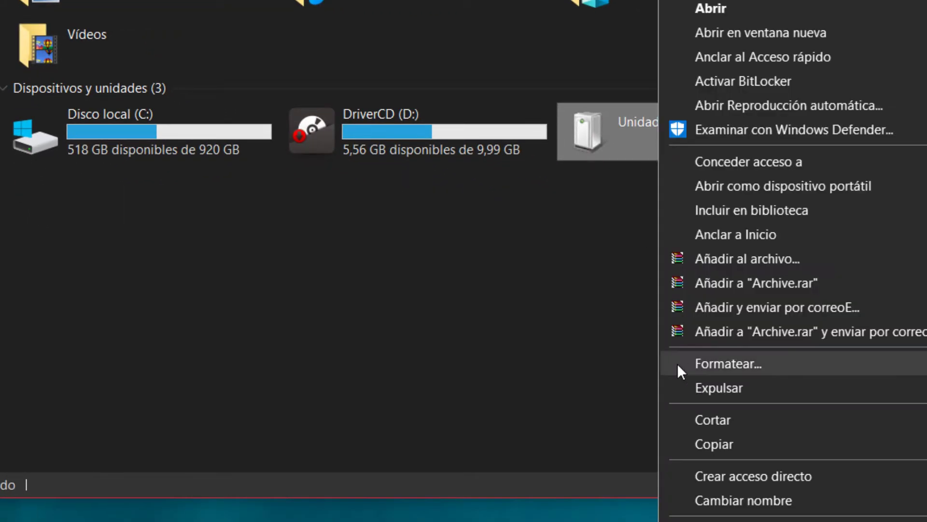
{"action": "left_click", "coordinate": [693, 364]}
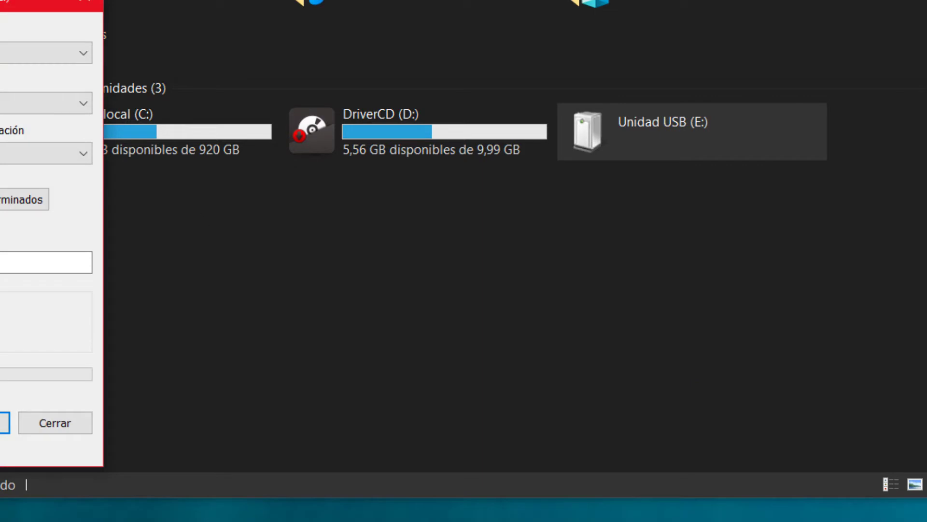
{"action": "left_click_drag", "start_coordinate": [29, 10], "coordinate": [429, 22]}
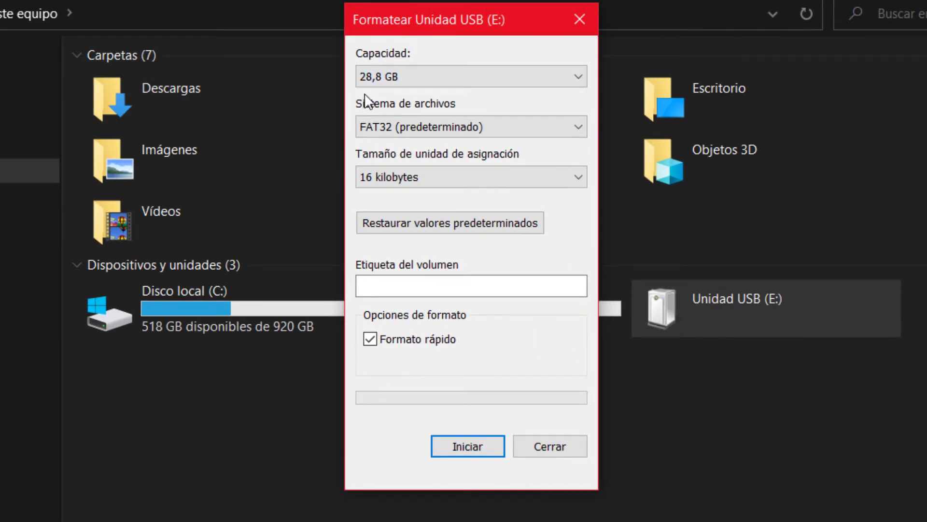
{"action": "left_click", "coordinate": [387, 129]}
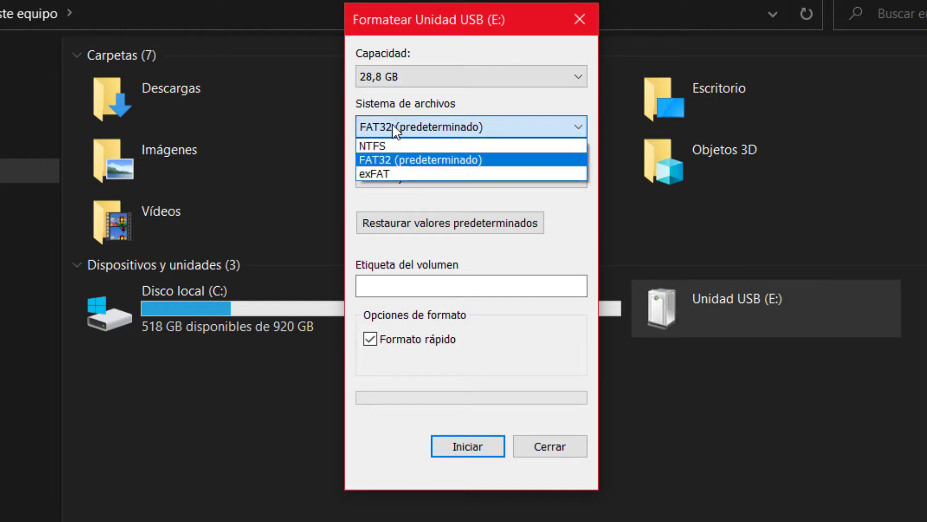
{"action": "left_click", "coordinate": [395, 130]}
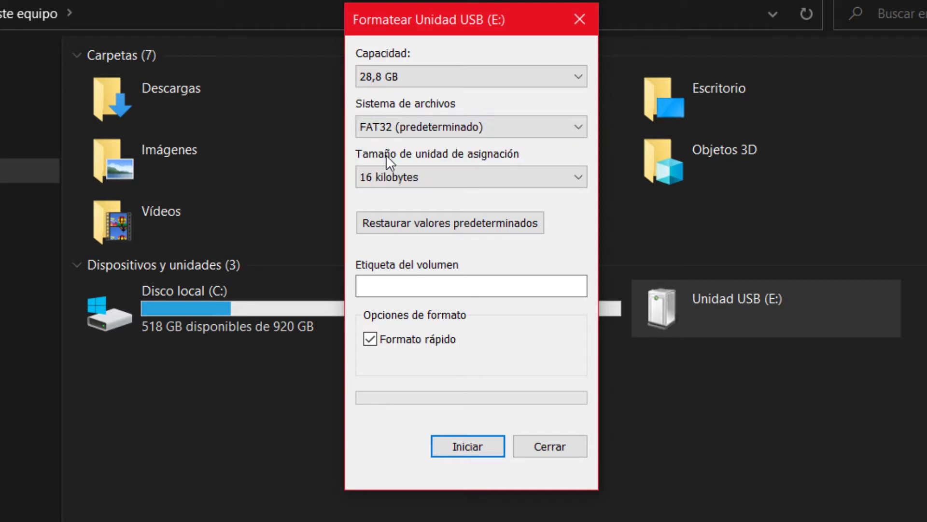
{"action": "left_click", "coordinate": [386, 184]}
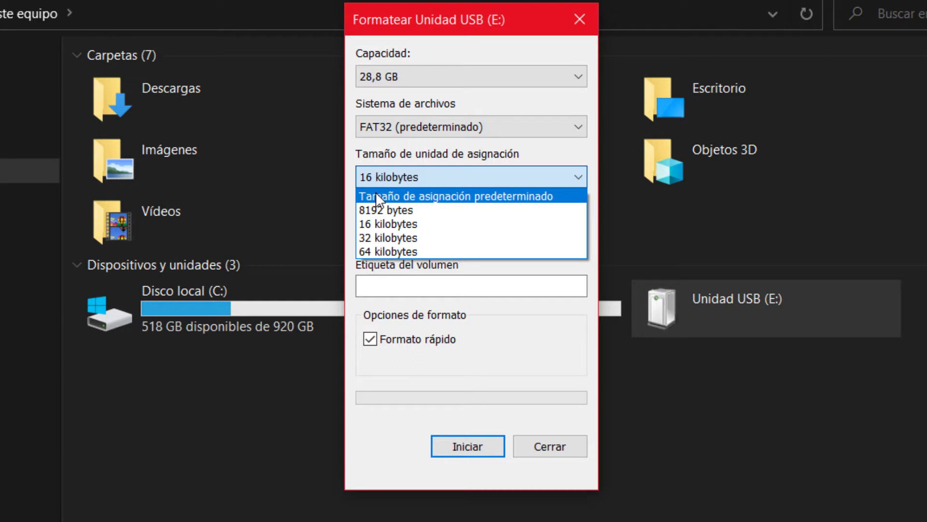
{"action": "left_click", "coordinate": [376, 195]}
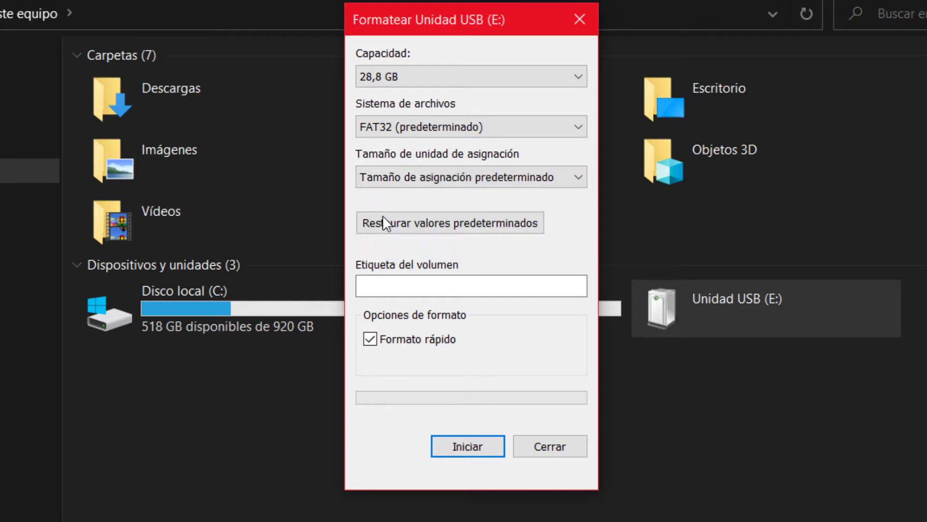
- Try to quick-format the USB drive as FAT32 with an empty volume label, and close the format settings
{"action": "left_click", "coordinate": [433, 289]}
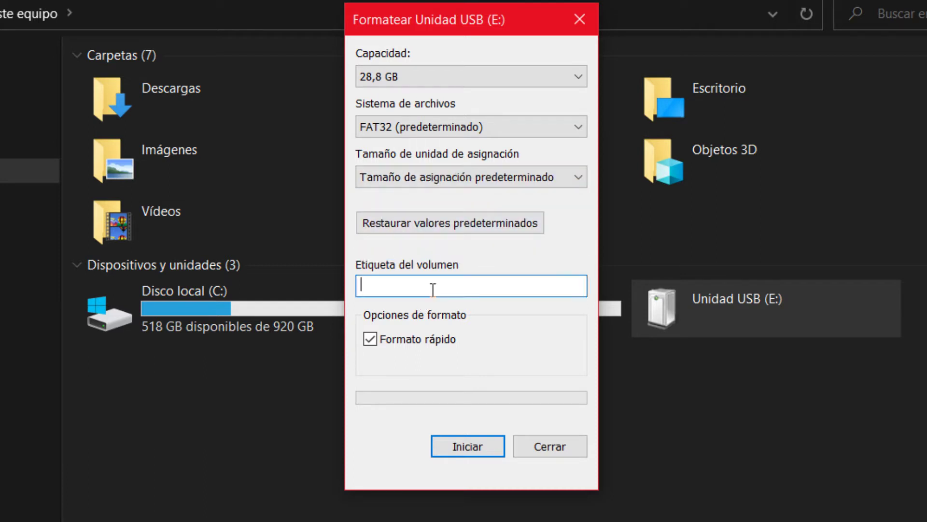
{"action": "left_click", "coordinate": [456, 442]}
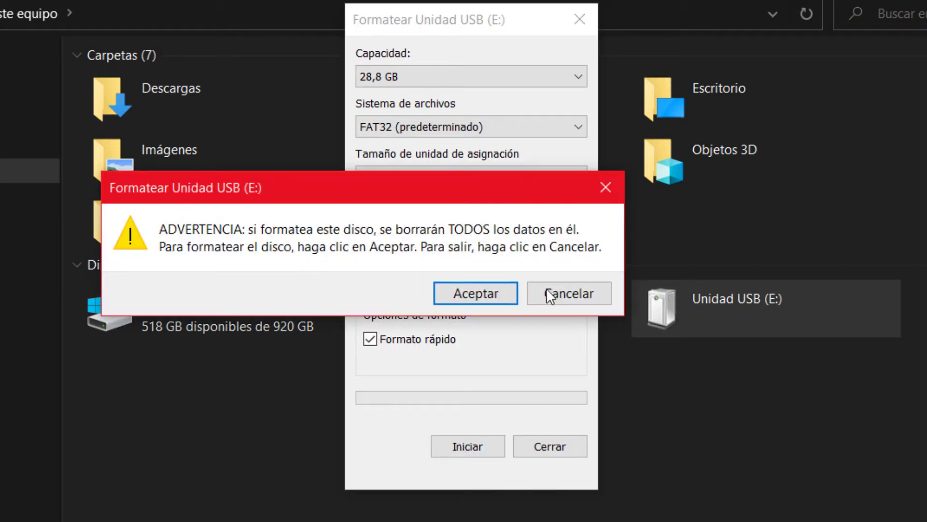
{"action": "left_click", "coordinate": [461, 298]}
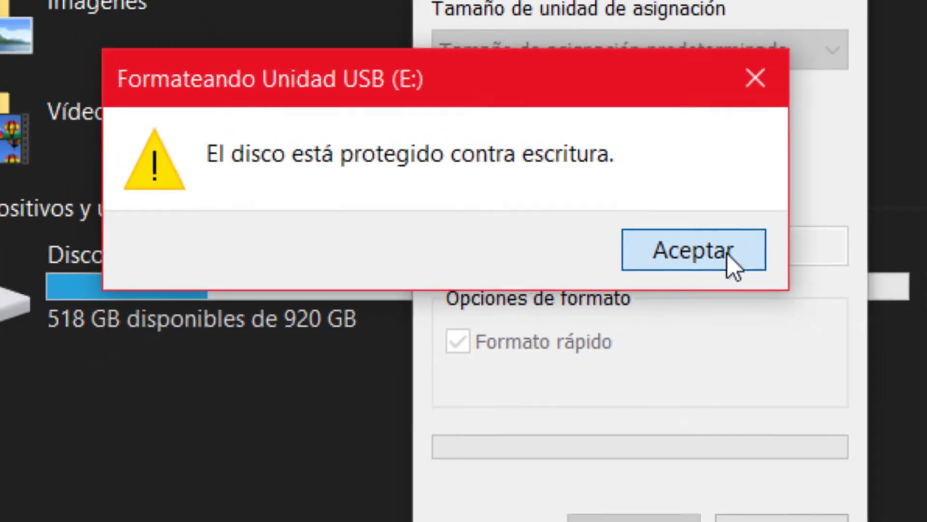
{"action": "left_click", "coordinate": [727, 253]}
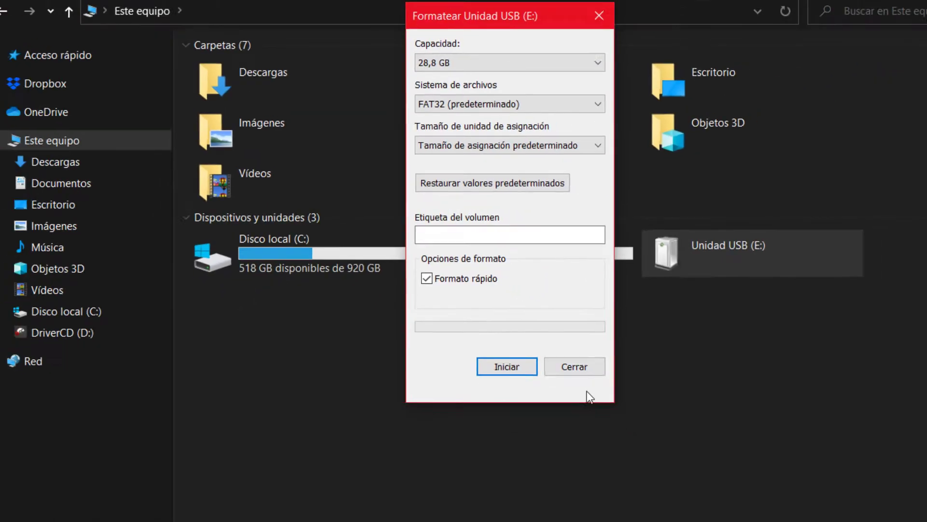
{"action": "left_click", "coordinate": [586, 363]}
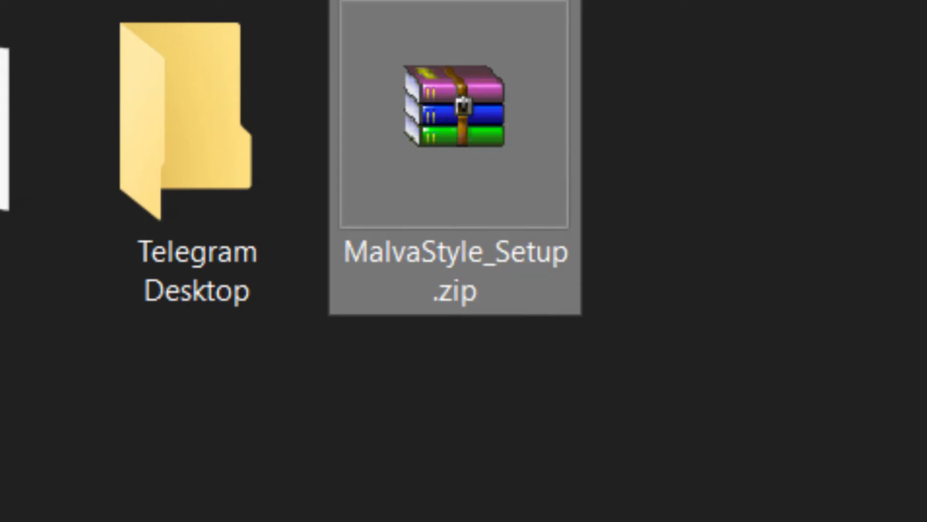
- Extract MalvaStyle_Setup.zip in its current location and open the extracted MalvaStyle_Setup folder
{"action": "right_click", "coordinate": [472, 126]}
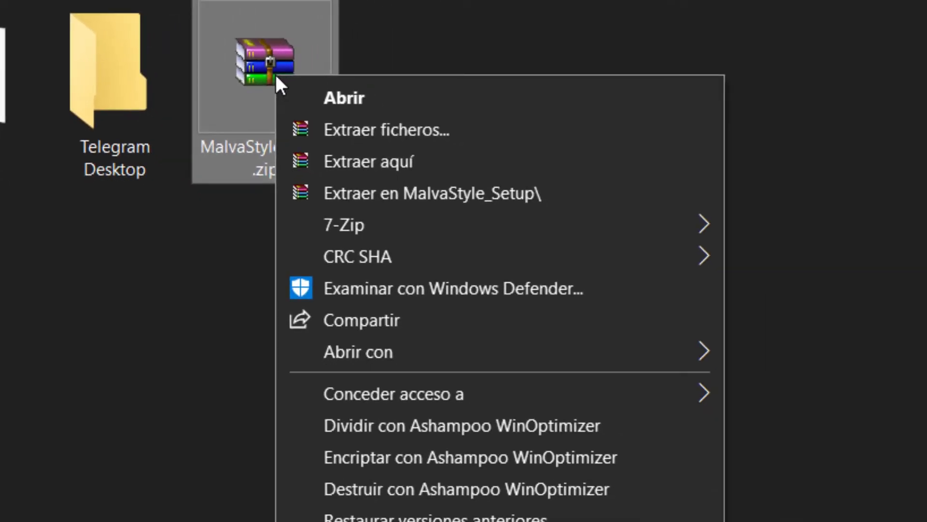
{"action": "left_click", "coordinate": [305, 161]}
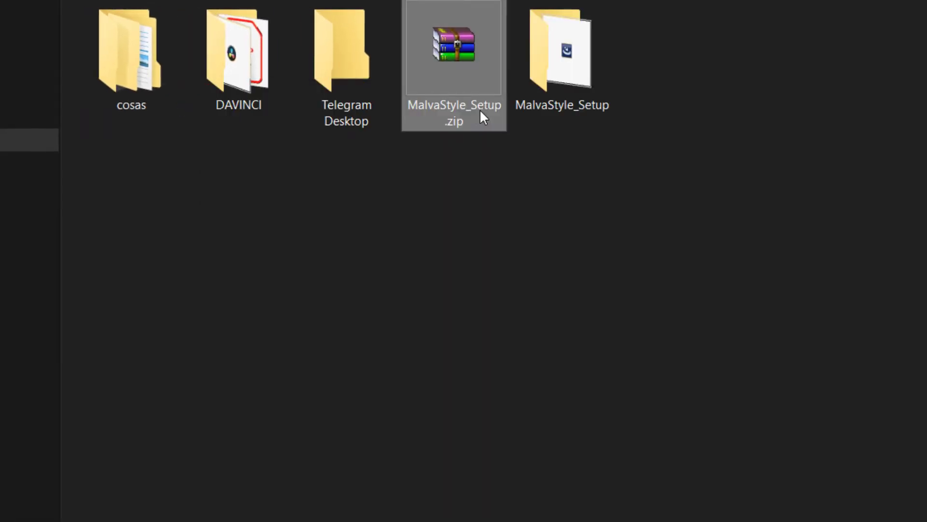
{"action": "double_click", "coordinate": [578, 47]}
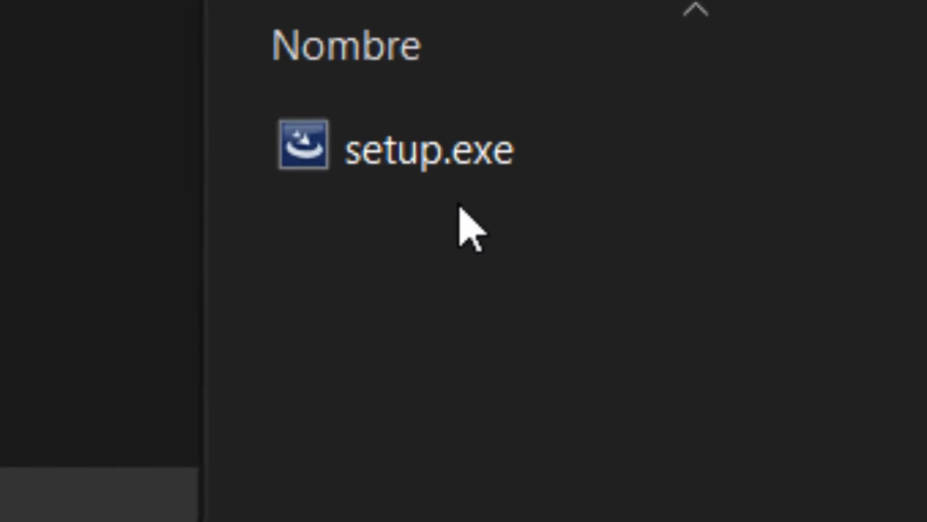
- Run setup.exe and complete the installation of MalvaStyle Disk Repair without showing the installer log
{"action": "left_click", "coordinate": [358, 164]}
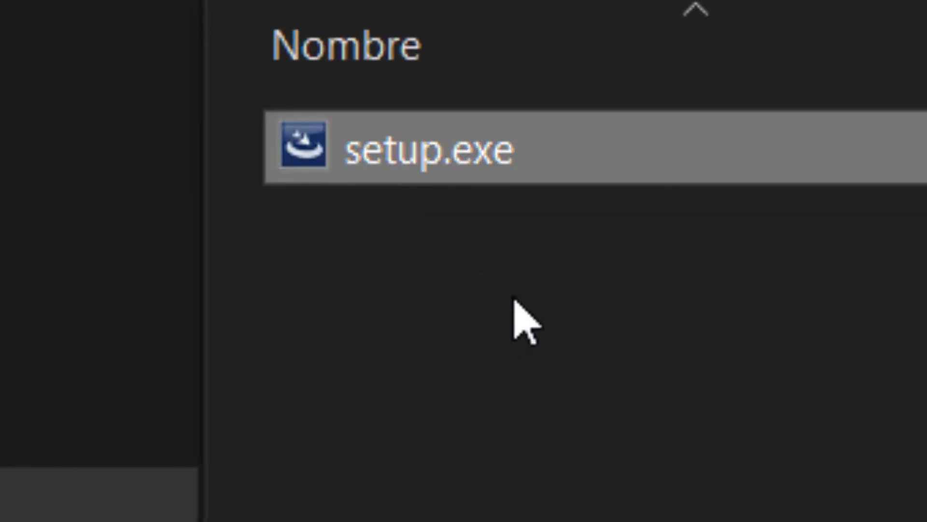
{"action": "key", "text": "Return"}
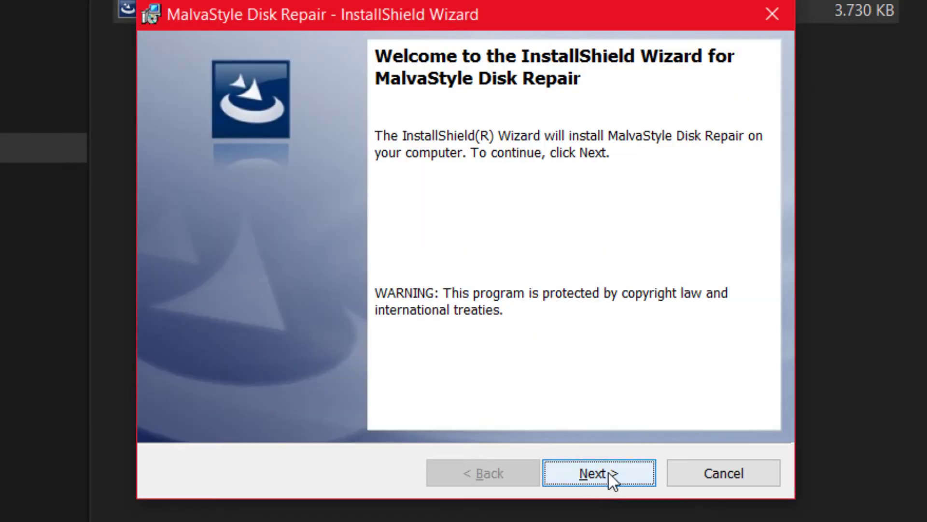
{"action": "left_click", "coordinate": [609, 472]}
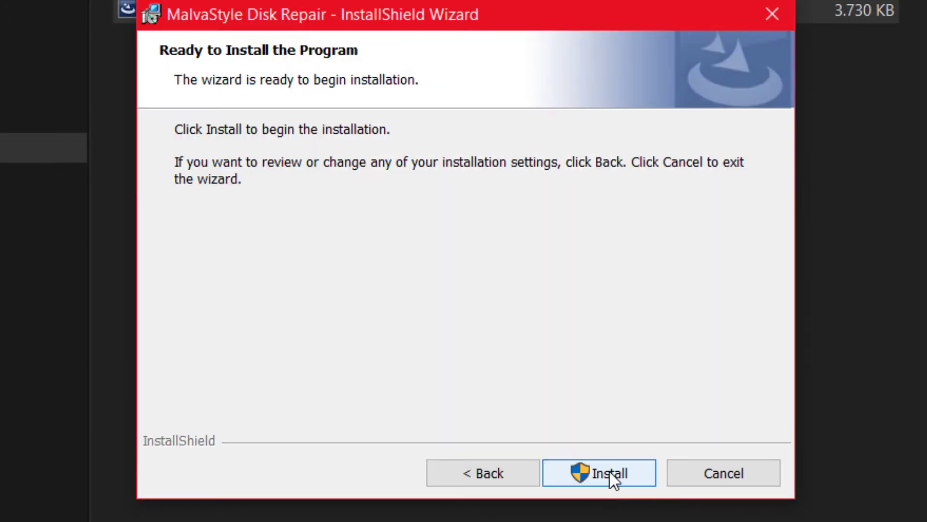
{"action": "left_click", "coordinate": [592, 471]}
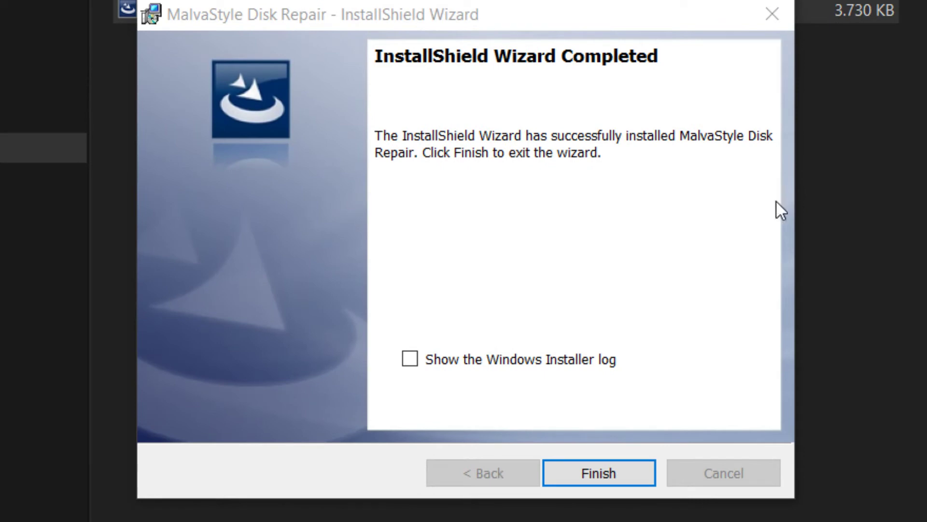
{"action": "left_click", "coordinate": [494, 6]}
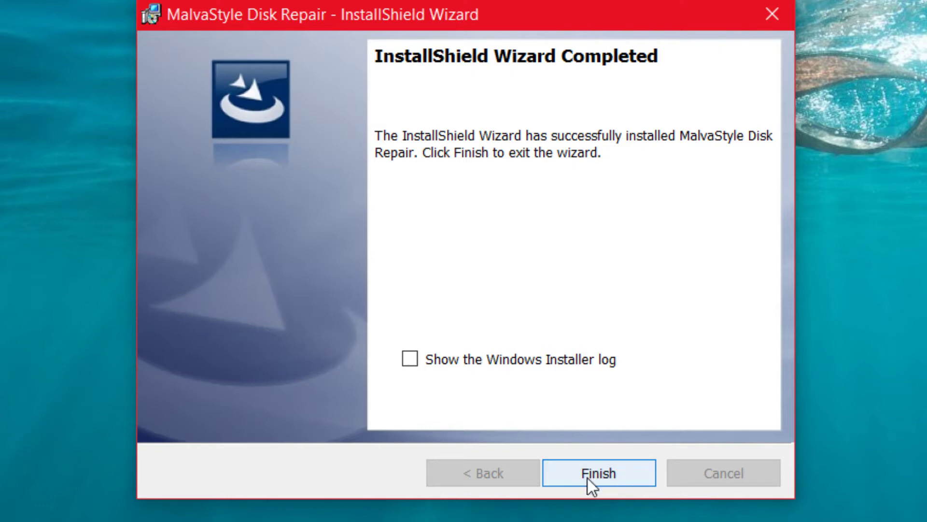
{"action": "left_click", "coordinate": [594, 473]}
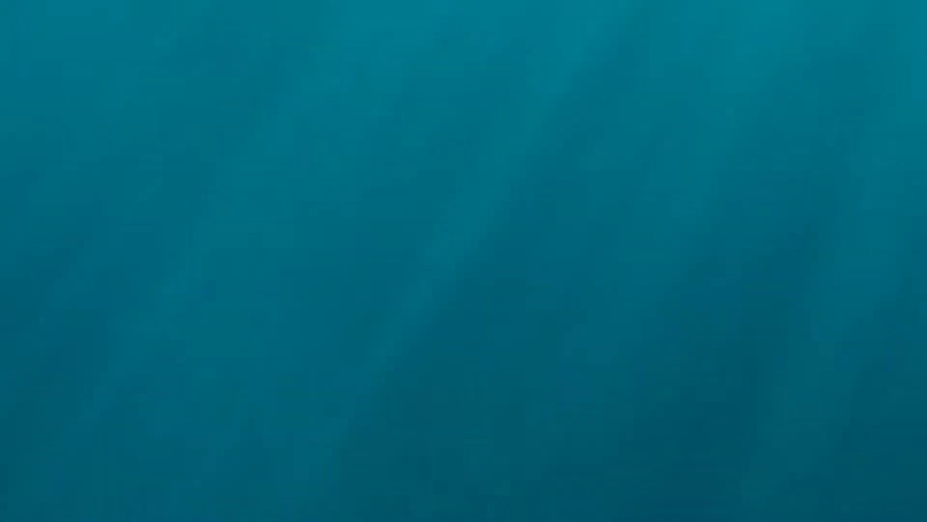
- Search Windows for "repair" and launch Launch Disk Repair.exe
{"action": "key", "text": "super"}
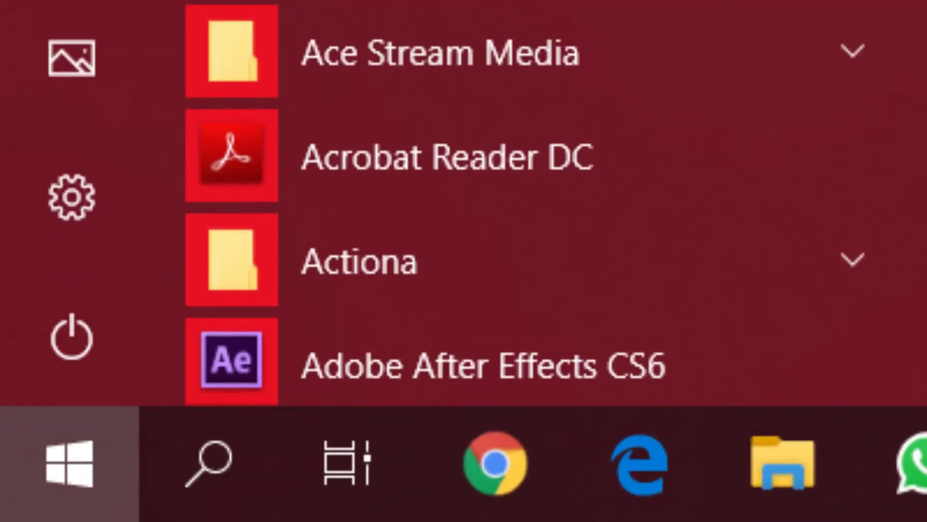
{"action": "type", "text": "repair"}
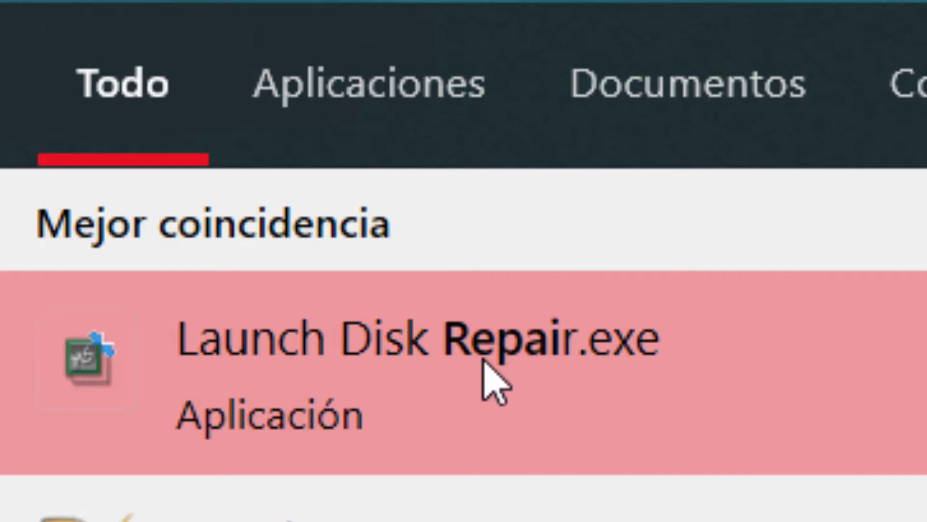
{"action": "left_click", "coordinate": [397, 372]}
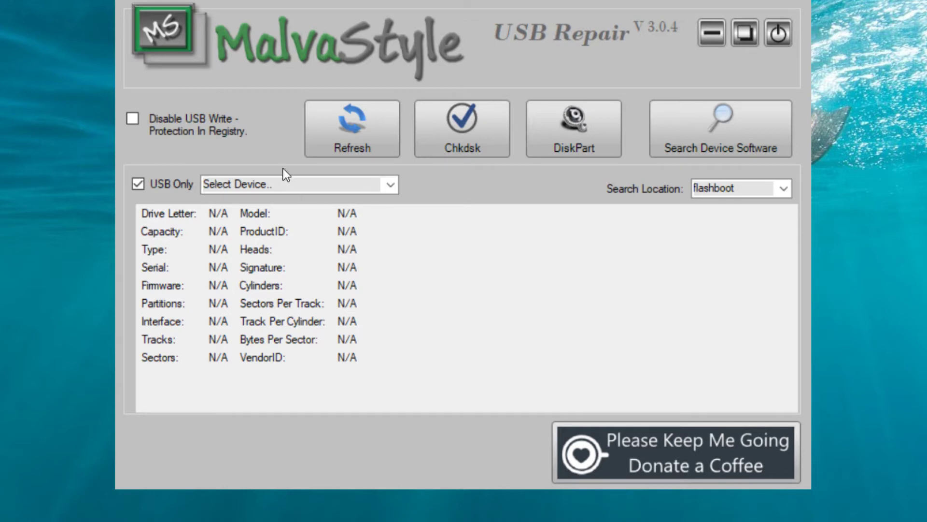
- Load the device details of the TOSHIBA TransMemory USB Device
{"action": "left_click", "coordinate": [392, 188]}
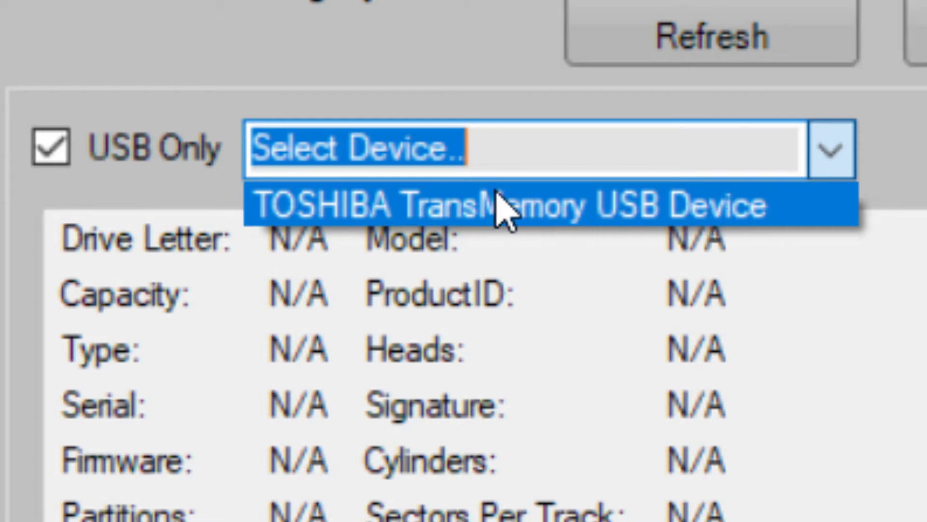
{"action": "left_click", "coordinate": [611, 224]}
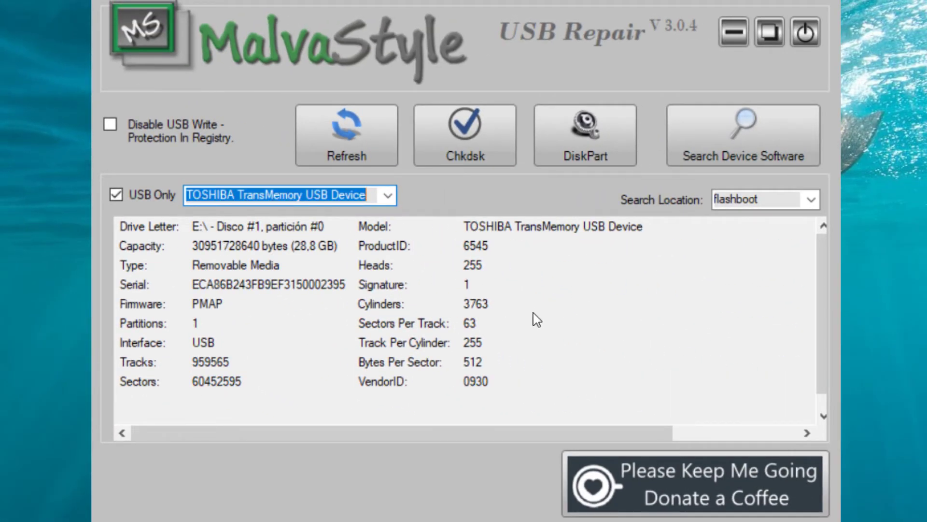
{"action": "key", "text": "Tab"}
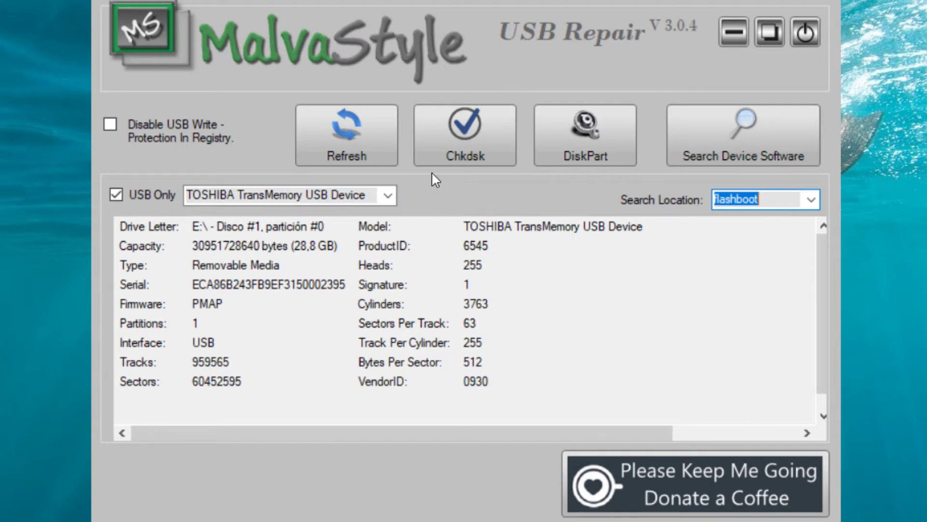
- Refresh the device list and reselect the TOSHIBA TransMemory USB Device
{"action": "left_click", "coordinate": [334, 129]}
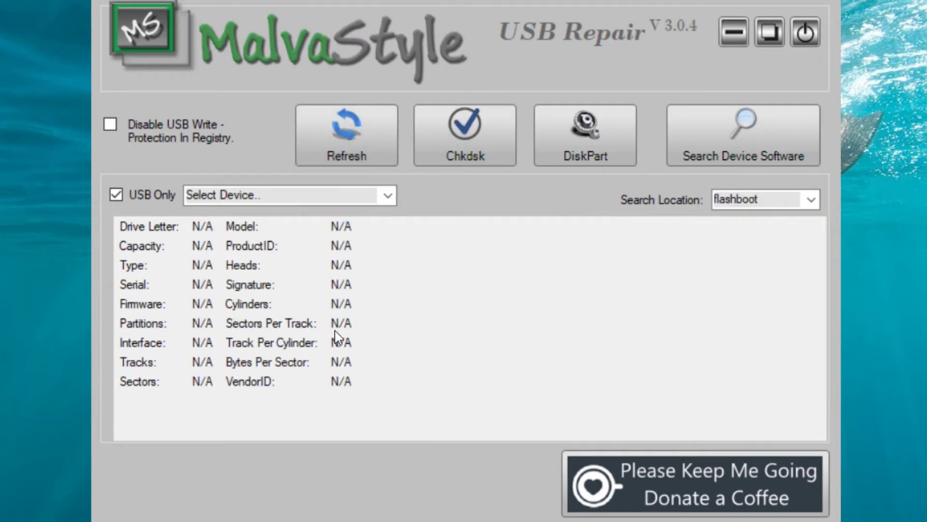
{"action": "left_click", "coordinate": [388, 195]}
{"action": "left_click", "coordinate": [349, 215]}
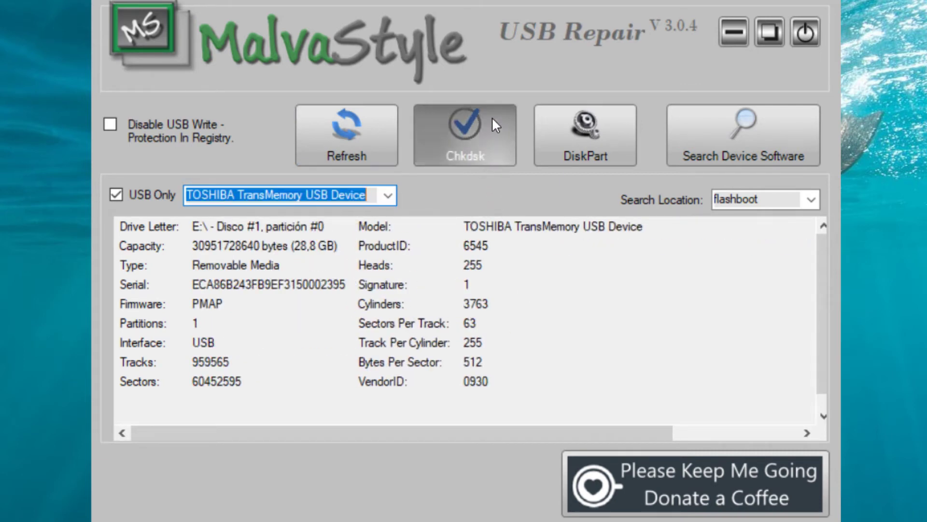
- Dismiss the Chkdsk prompt without running it, and try to format and repair drive E: with DiskPart
{"action": "left_click", "coordinate": [454, 130]}
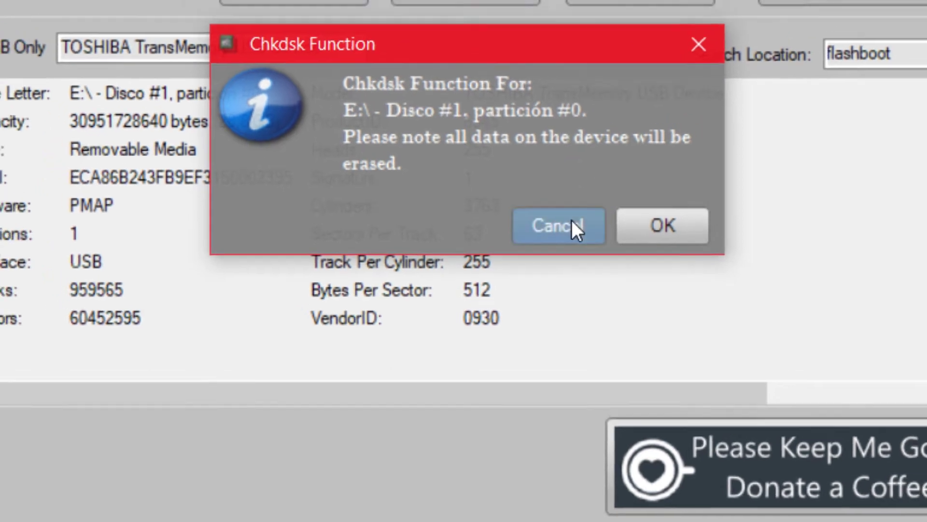
{"action": "left_click", "coordinate": [577, 203]}
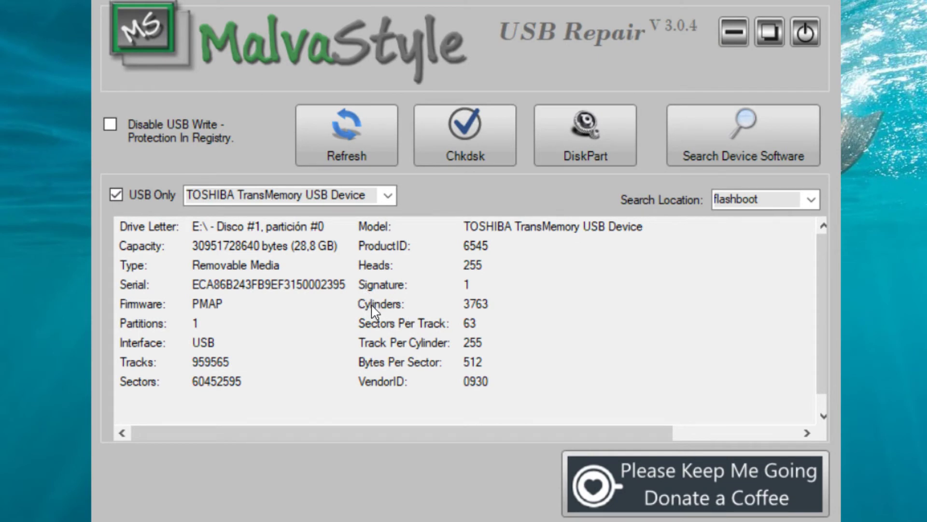
{"action": "left_click", "coordinate": [594, 154]}
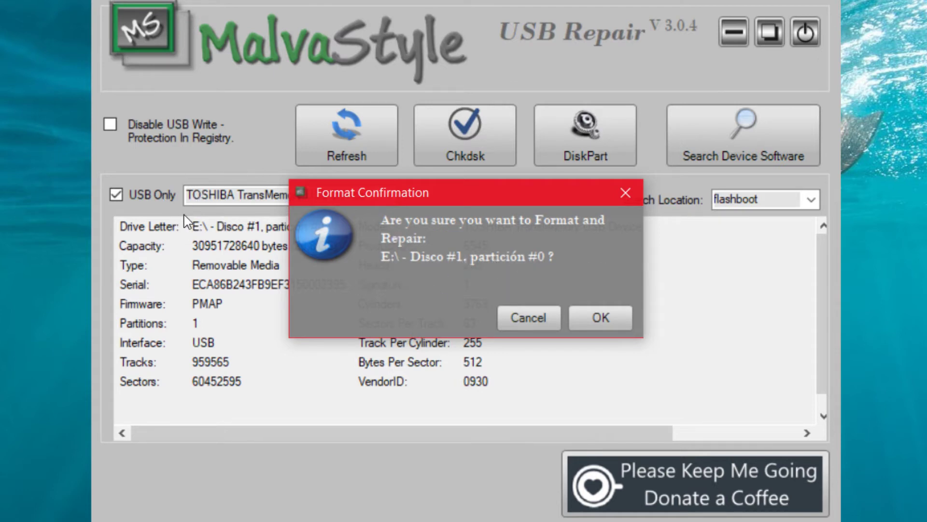
{"action": "left_click", "coordinate": [605, 316]}
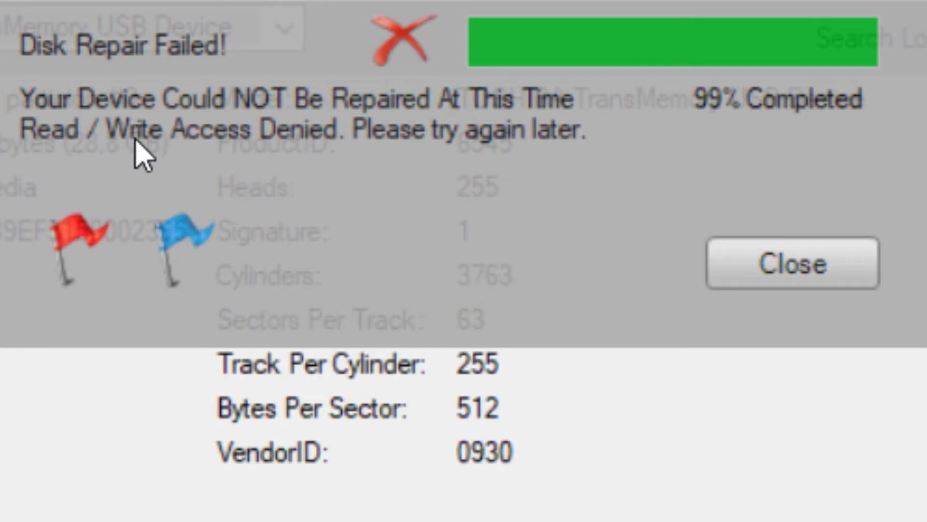
{"action": "left_click", "coordinate": [794, 265]}
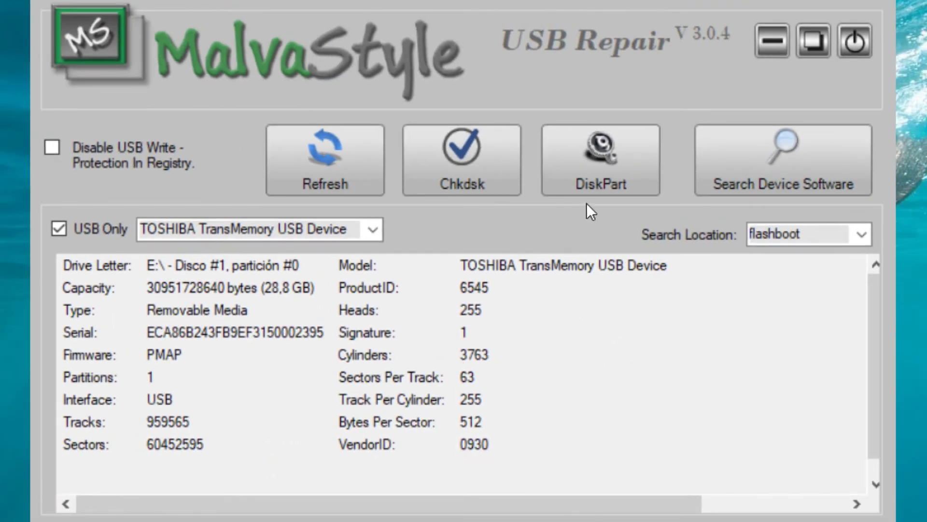
- Run Chkdsk on drive E: and reload the TOSHIBA TransMemory USB Device from the refreshed device list
{"action": "left_click", "coordinate": [441, 165]}
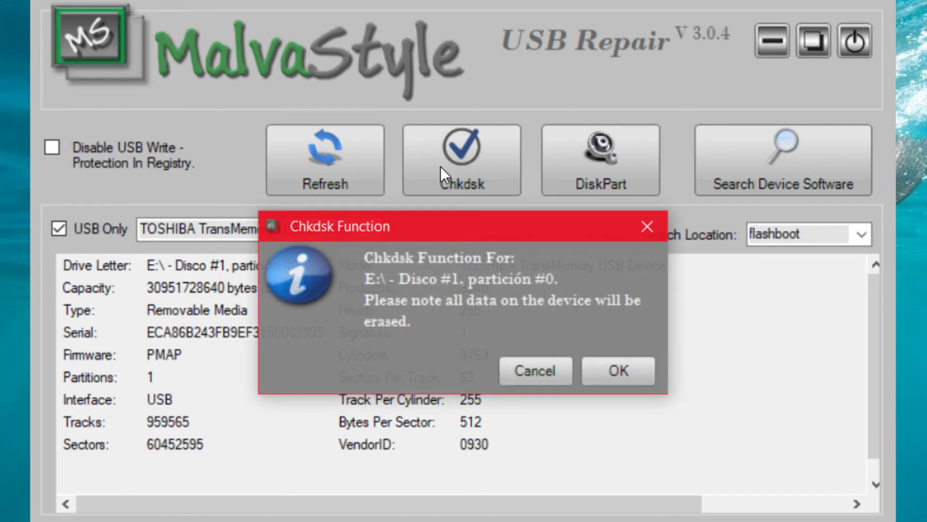
{"action": "left_click", "coordinate": [638, 373]}
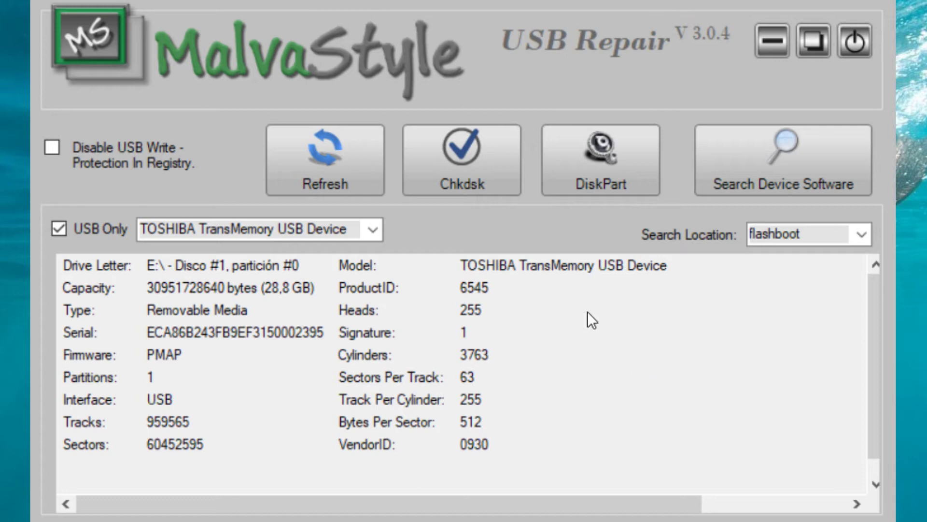
{"action": "left_click", "coordinate": [326, 154]}
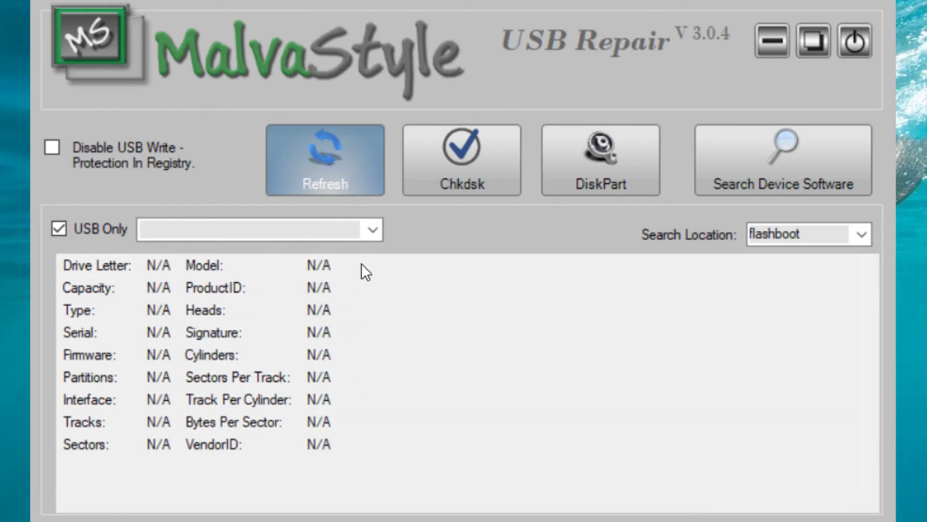
{"action": "left_click", "coordinate": [372, 230]}
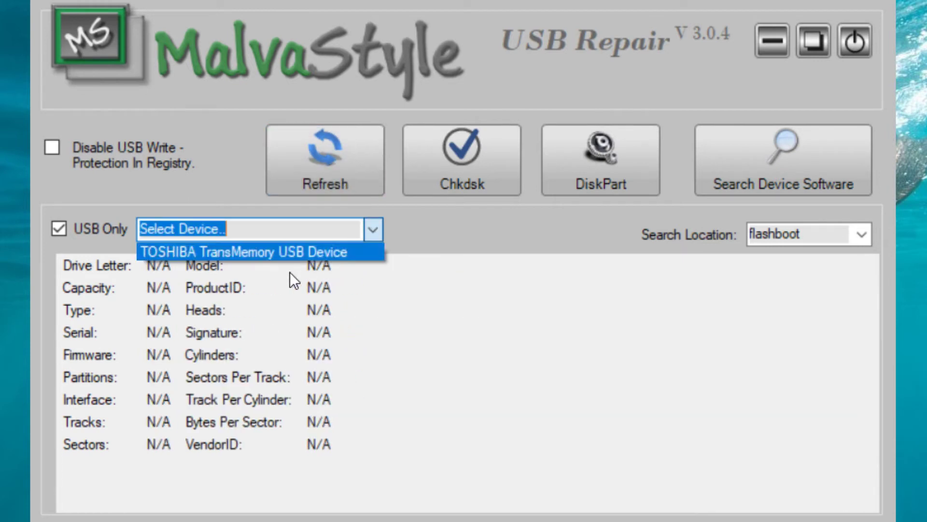
{"action": "left_click", "coordinate": [240, 250]}
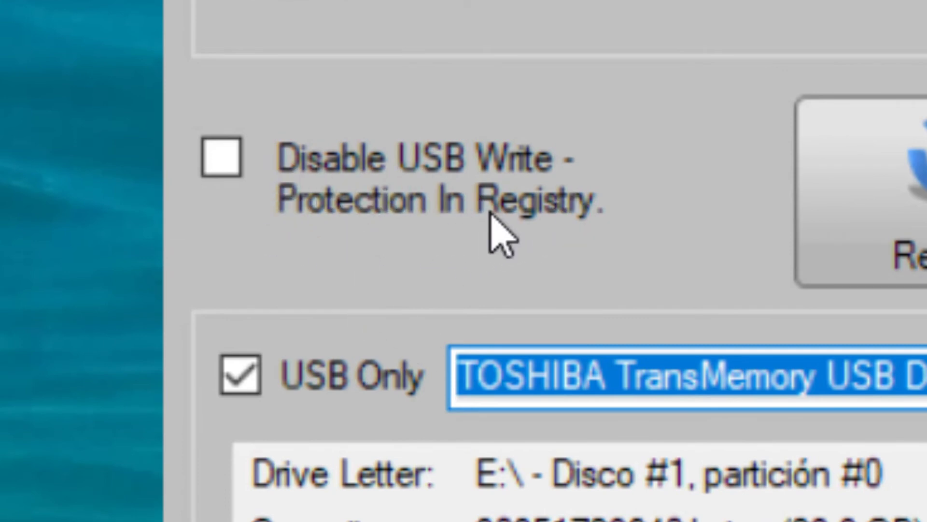
- Turn on Disable USB Write-Protection In Registry, accept the restart notice and close the repair tool
{"action": "left_click", "coordinate": [218, 154]}
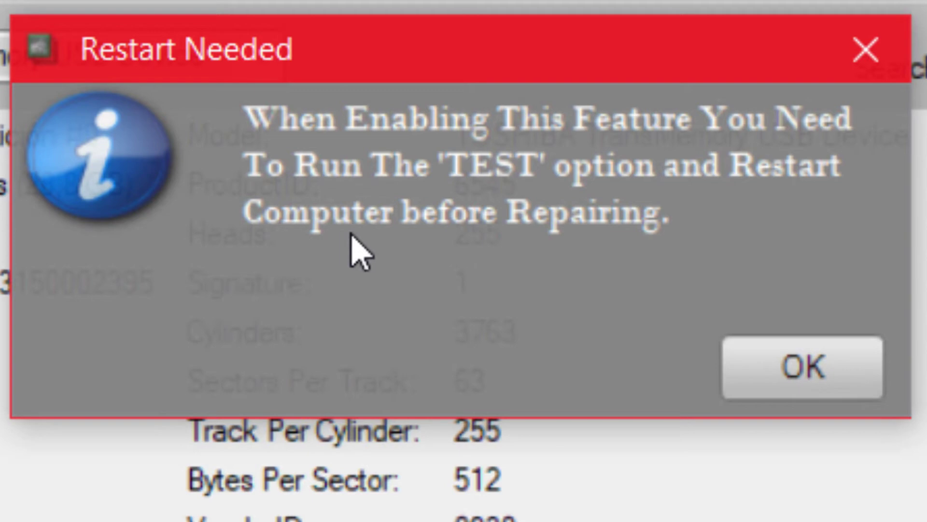
{"action": "left_click", "coordinate": [795, 392]}
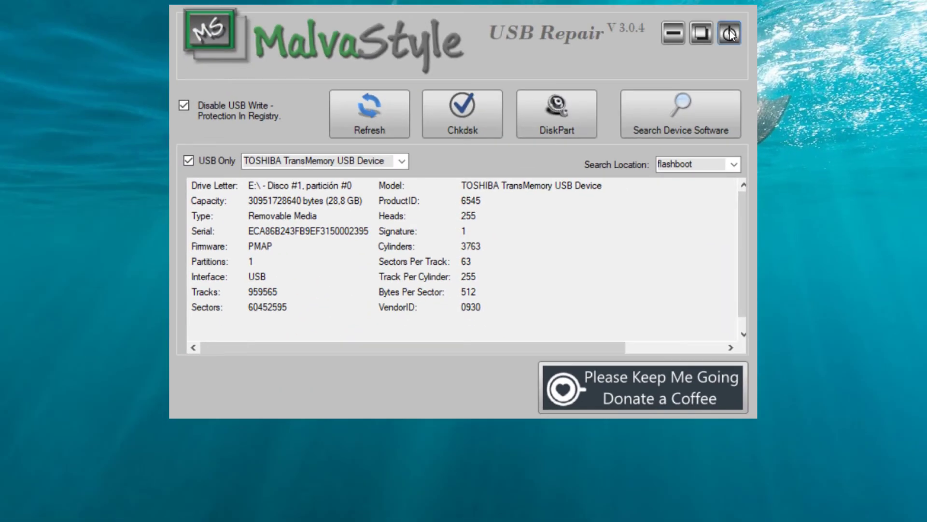
{"action": "left_click", "coordinate": [755, 18]}
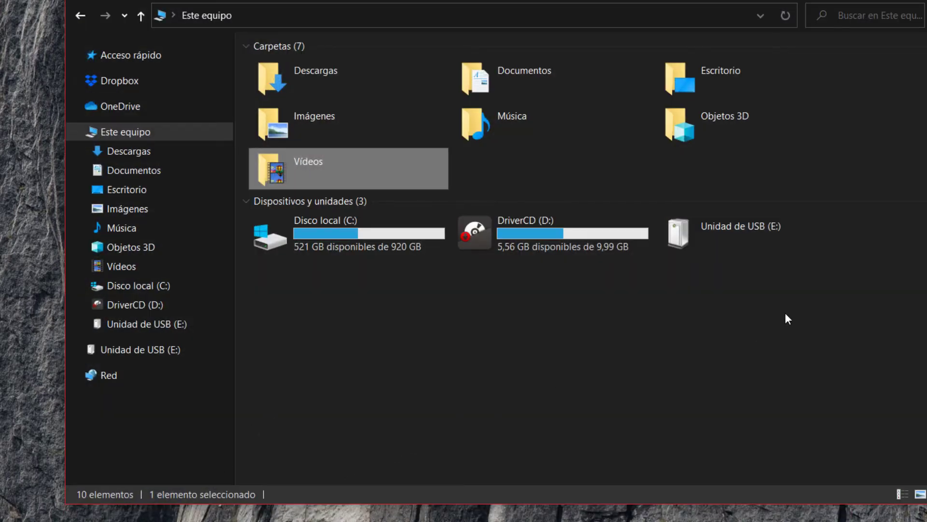
- Try to rename the USB drive (E:) as Blanco
{"action": "left_click", "coordinate": [737, 236]}
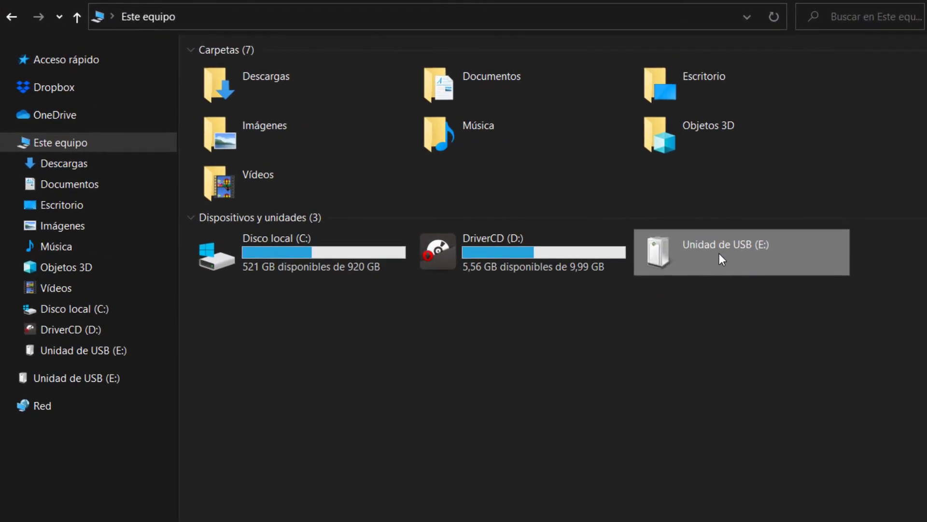
{"action": "double_click", "coordinate": [719, 255]}
{"action": "right_click", "coordinate": [698, 272]}
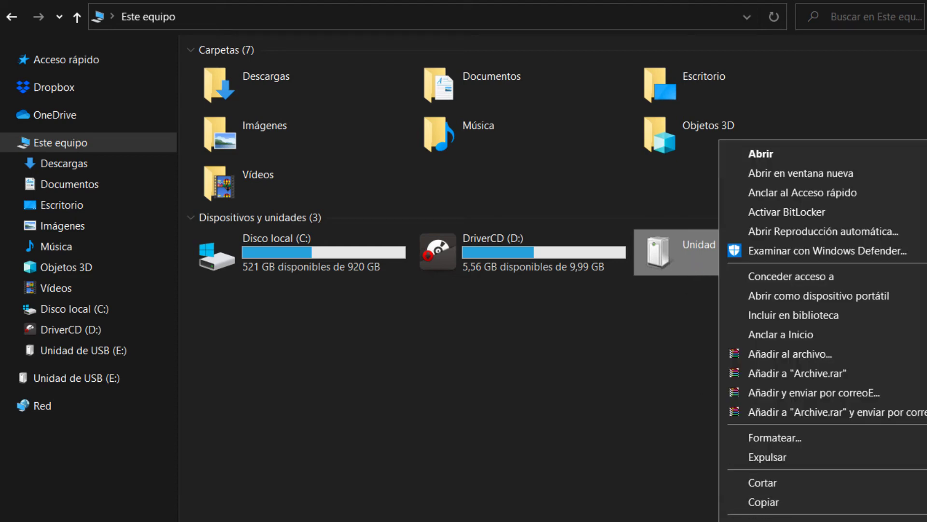
{"action": "type", "text": "m"}
{"action": "type", "text": "Blanco"}
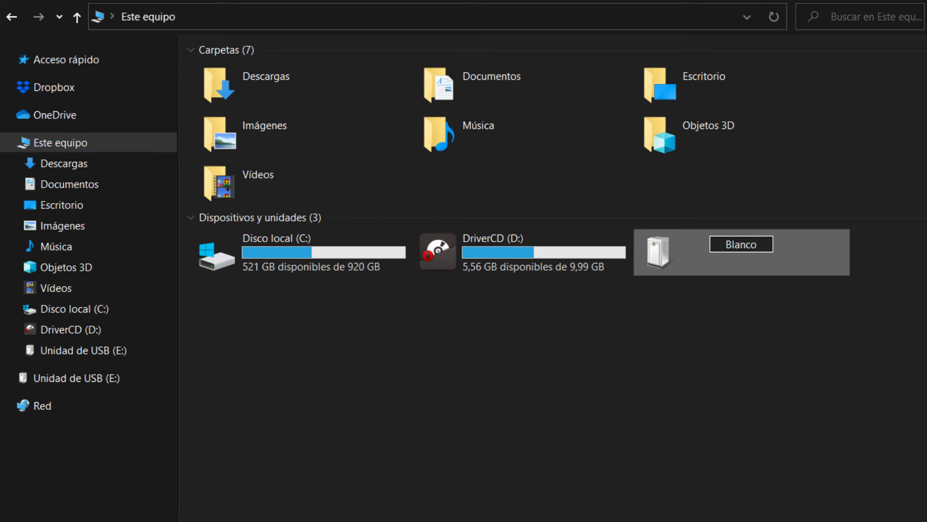
{"action": "key", "text": "Return"}
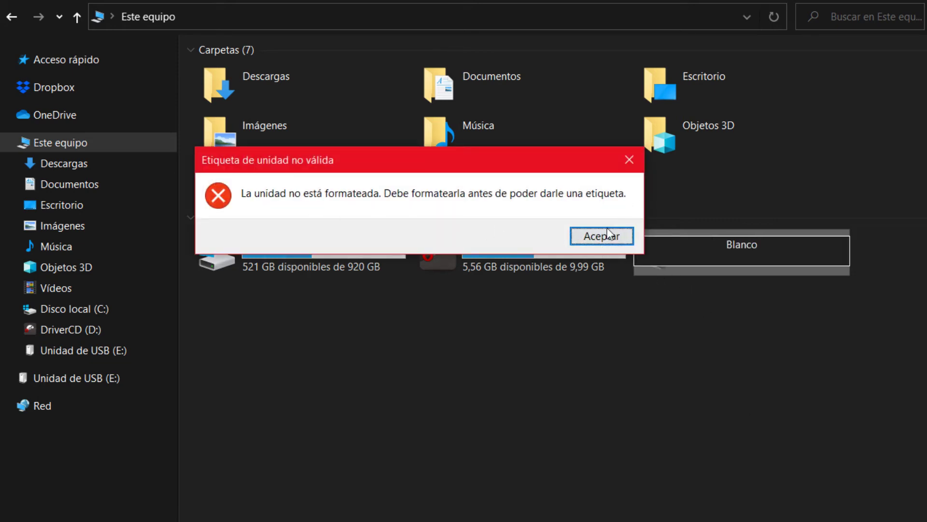
{"action": "left_click", "coordinate": [610, 234]}
- Try to quick-format the USB drive (E:) as FAT32 with the default allocation unit size
{"action": "right_click", "coordinate": [728, 251]}
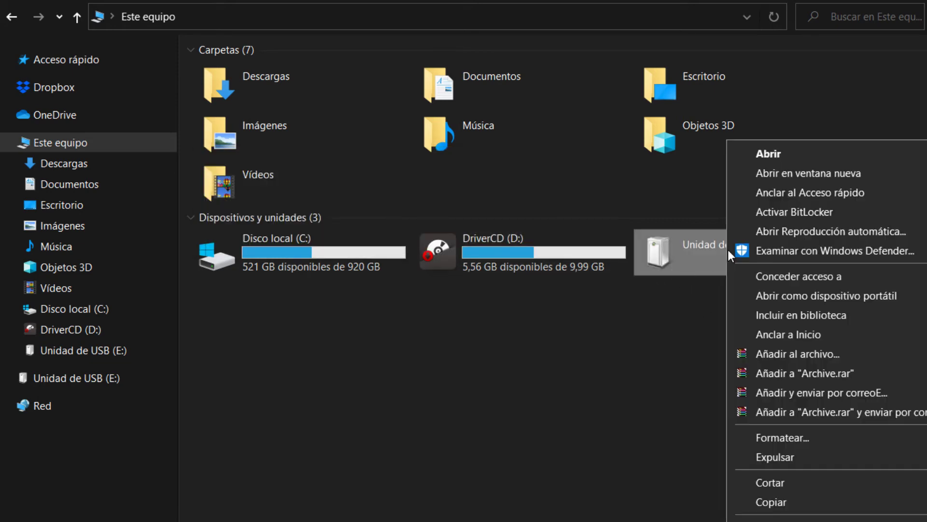
{"action": "left_click", "coordinate": [776, 440]}
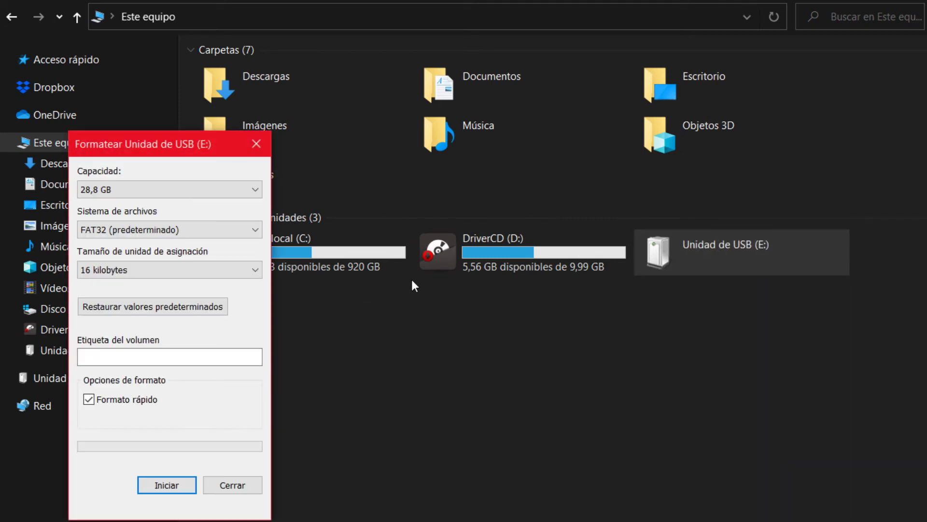
{"action": "left_click", "coordinate": [127, 270]}
{"action": "left_click", "coordinate": [139, 284]}
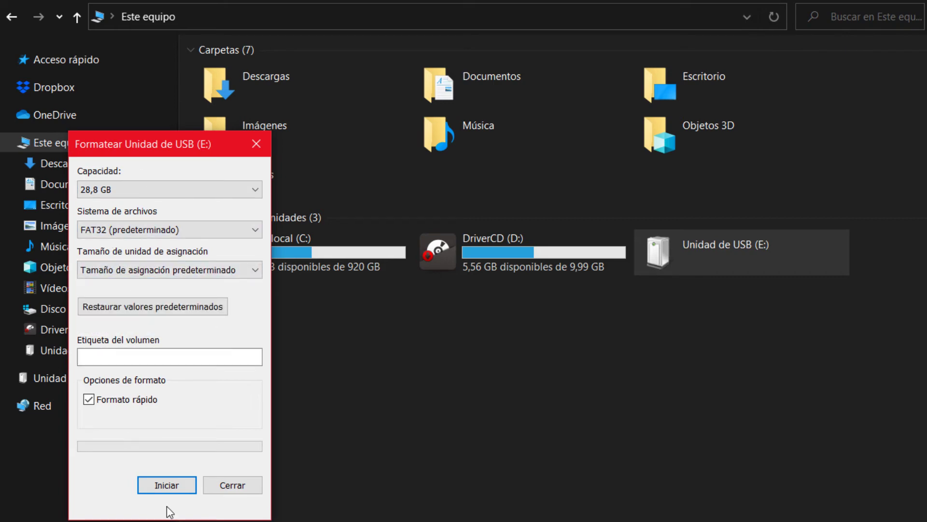
{"action": "left_click", "coordinate": [171, 489]}
{"action": "left_click", "coordinate": [515, 244]}
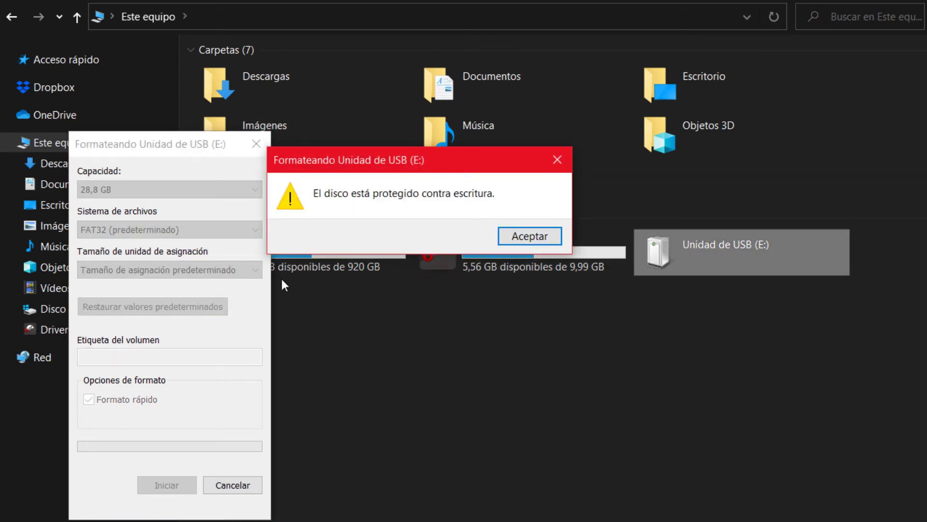
{"action": "left_click", "coordinate": [538, 232]}
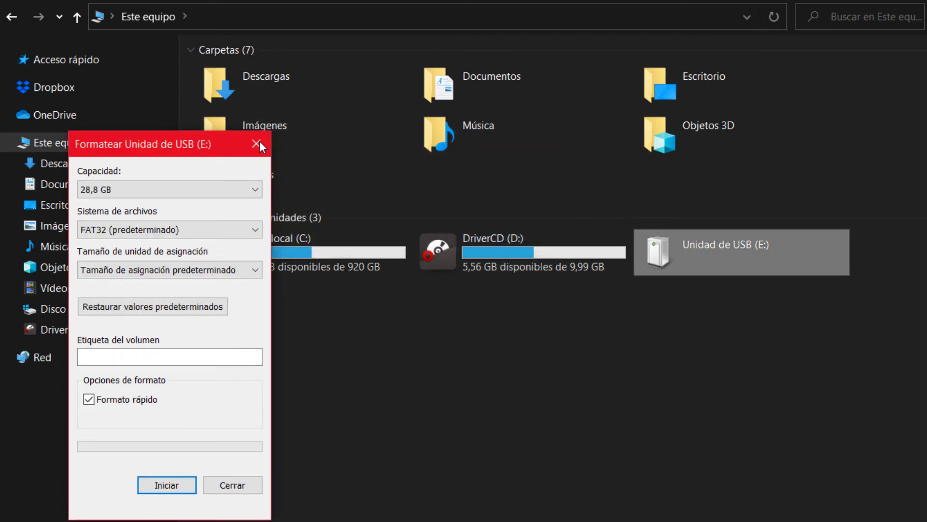
{"action": "left_click", "coordinate": [257, 143]}
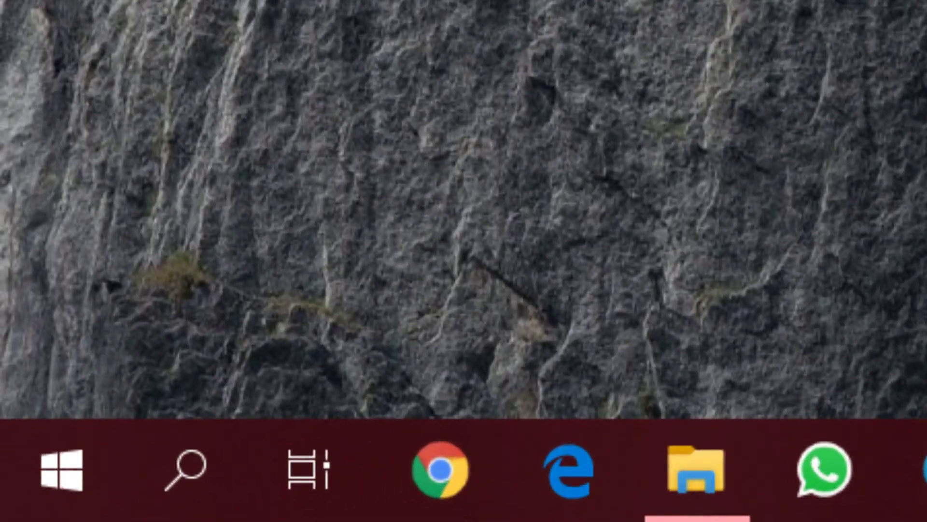
- Search Windows for "repai" and launch Launch Disk Repair.exe
{"action": "key", "text": "super"}
{"action": "type", "text": "repai"}
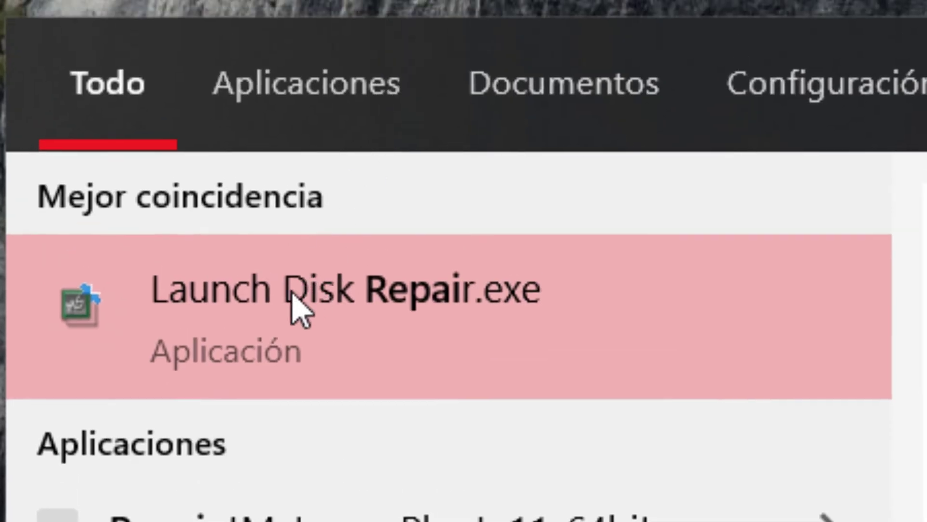
{"action": "left_click", "coordinate": [280, 309]}
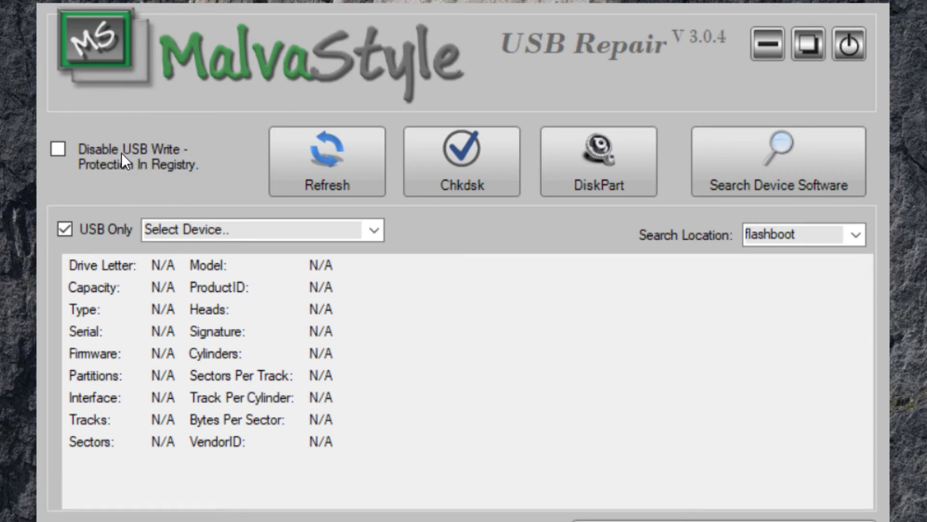
- Select the TOSHIBA TransMemory USB Device and try to format and repair it with DiskPart
{"action": "left_click", "coordinate": [352, 230]}
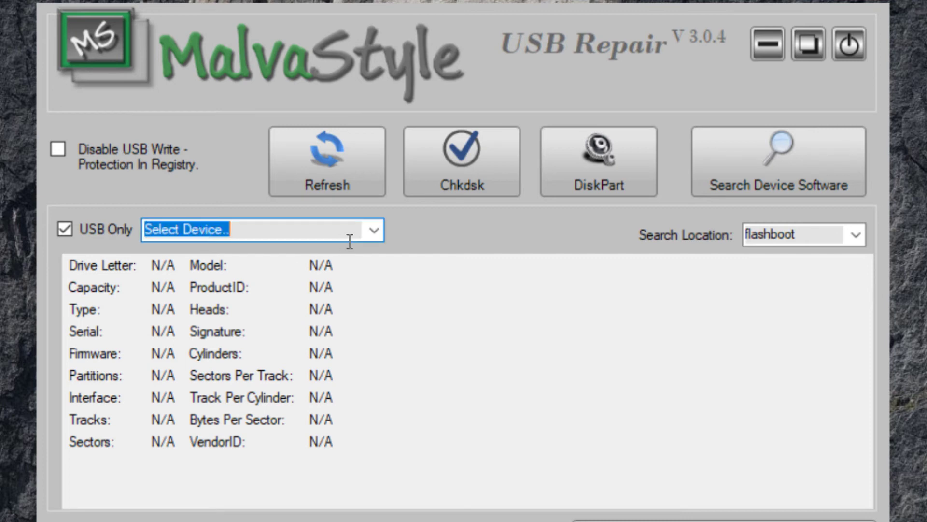
{"action": "left_click", "coordinate": [374, 233]}
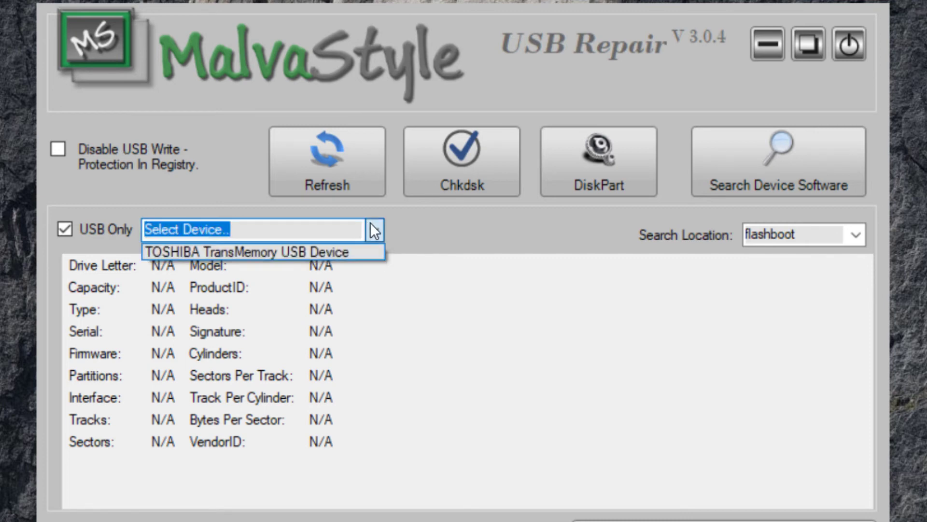
{"action": "left_click", "coordinate": [284, 250]}
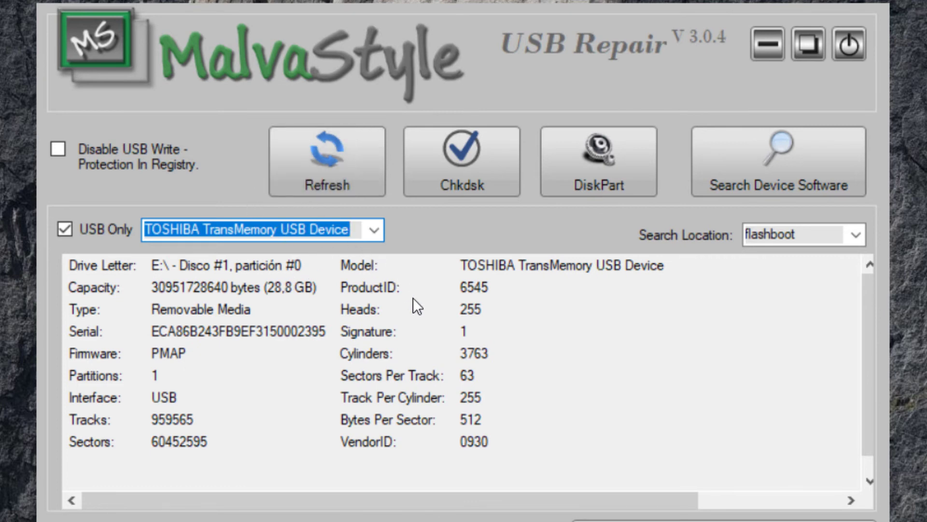
{"action": "left_click", "coordinate": [382, 489]}
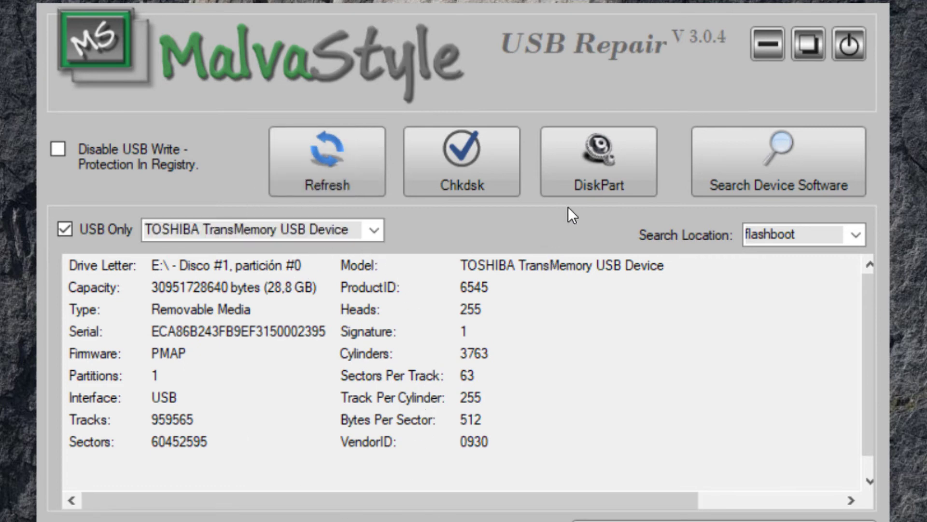
{"action": "left_click", "coordinate": [579, 164]}
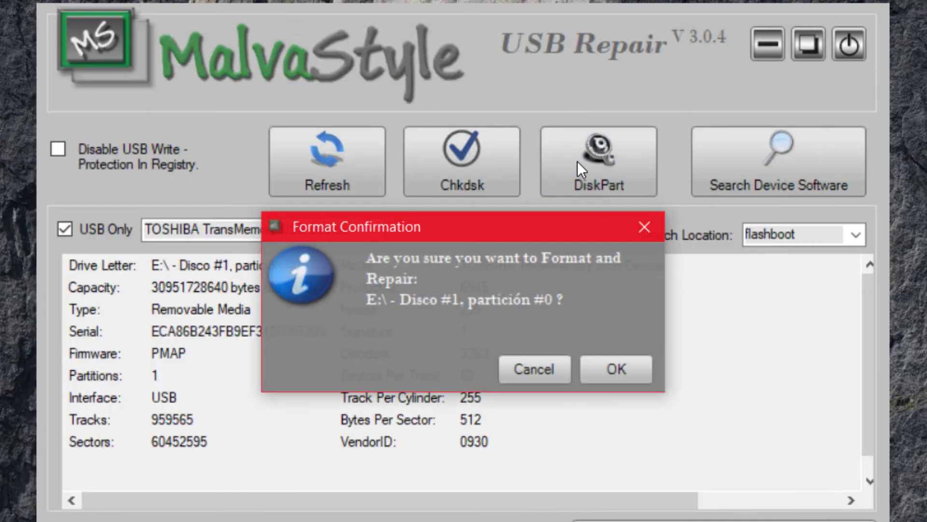
{"action": "left_click", "coordinate": [613, 371]}
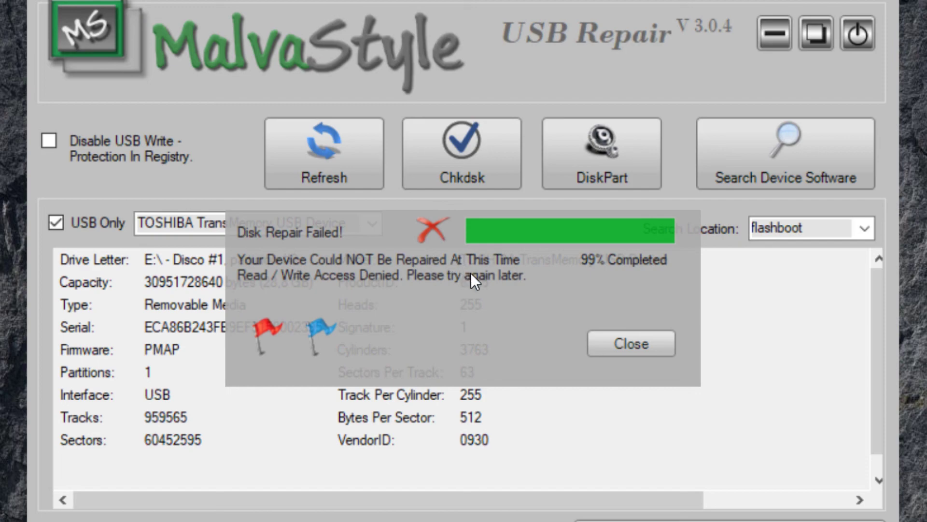
{"action": "left_click", "coordinate": [630, 343]}
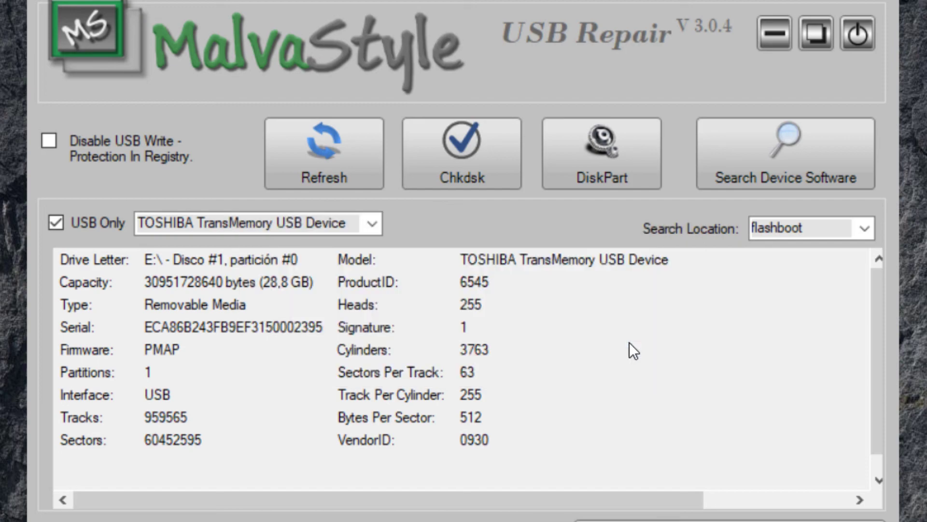